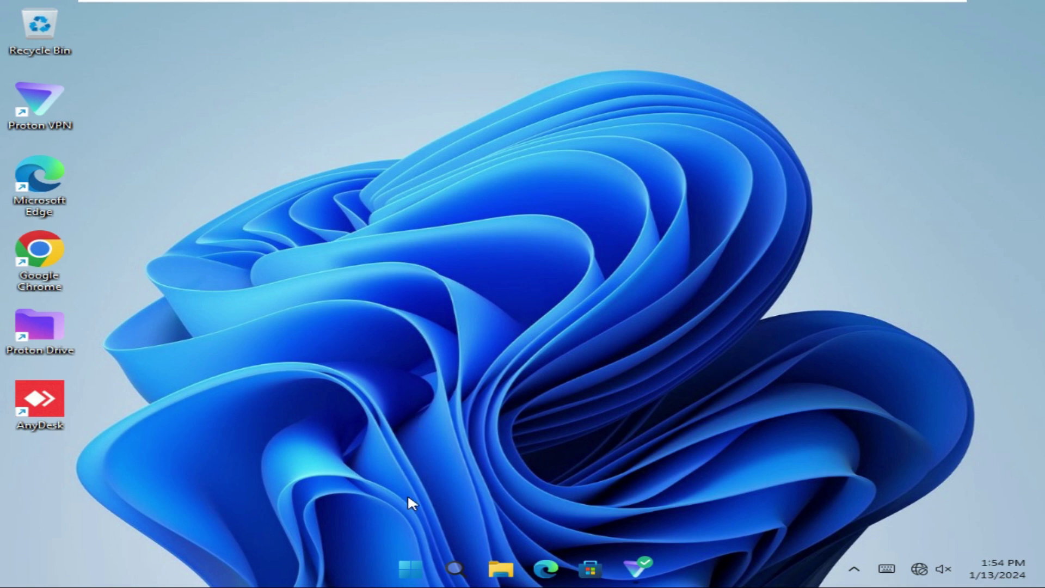
# Launch Settings from the Start menu and scroll its System page toward Storage
pyautogui.click(415, 570)
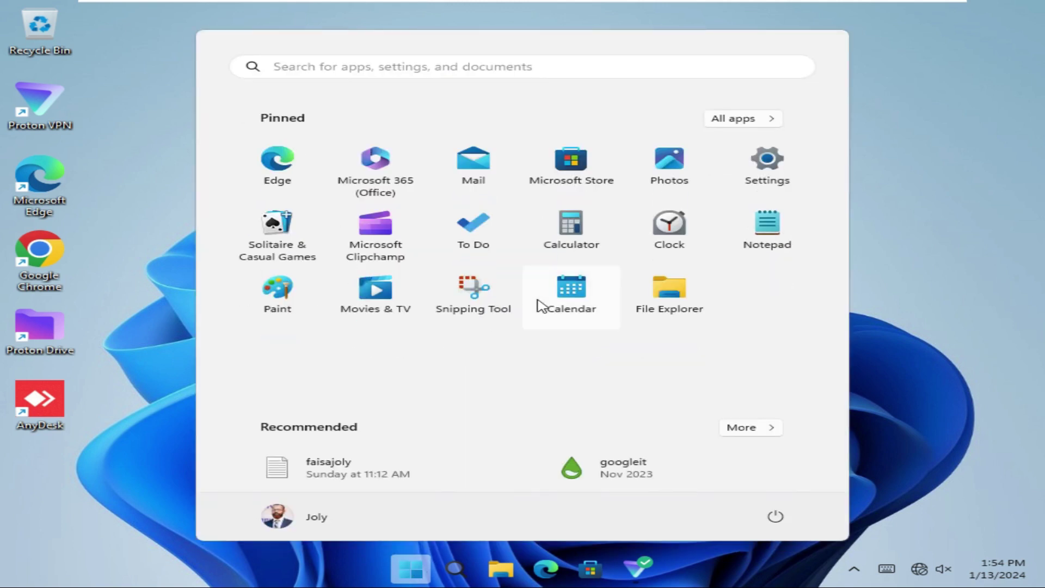
pyautogui.click(763, 170)
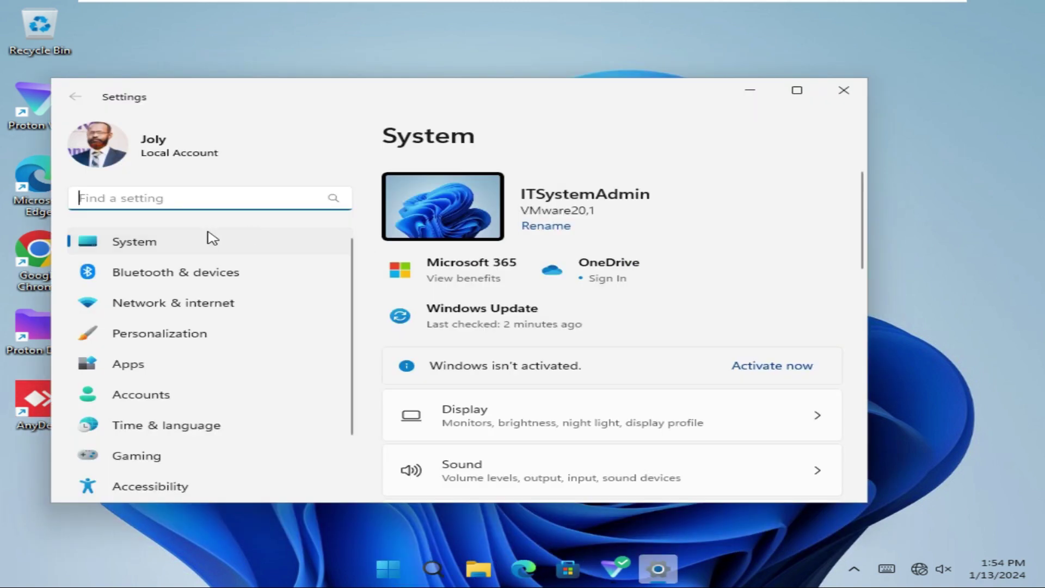
pyautogui.click(137, 247)
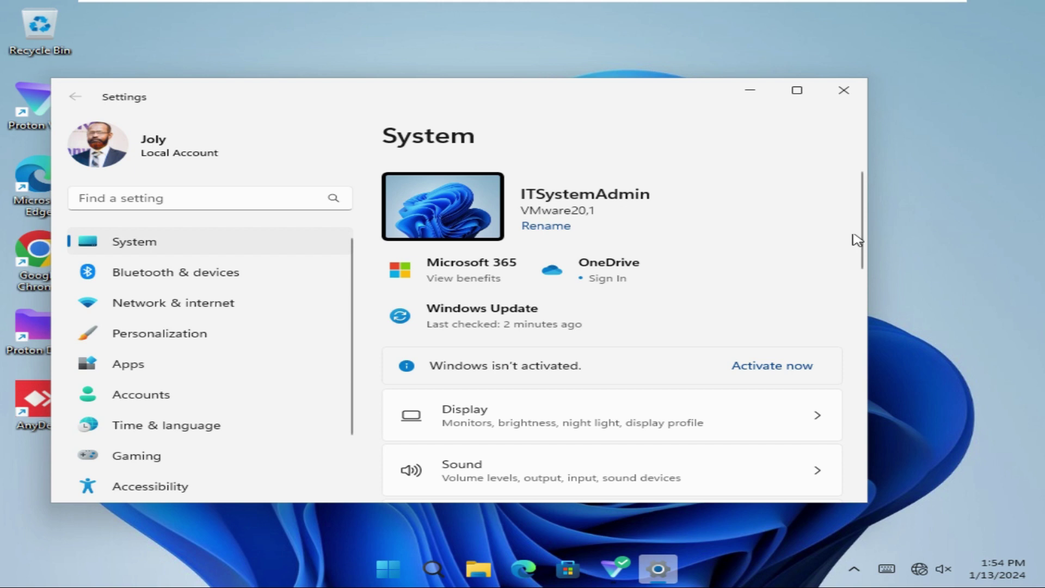
pyautogui.moveTo(864, 227); pyautogui.dragTo(871, 336)
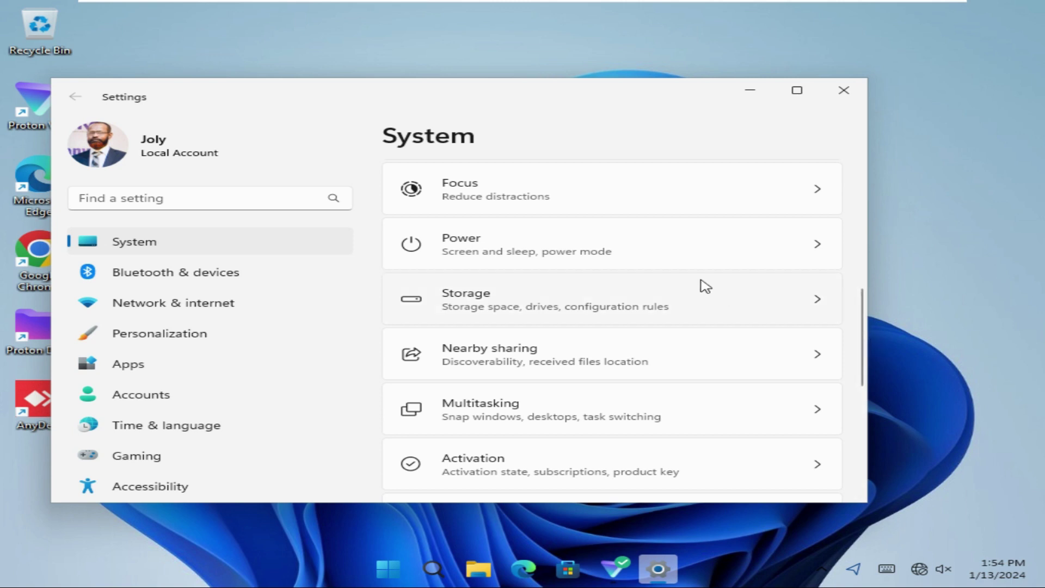
# Open the Storage page and view its Storage management section
pyautogui.click(488, 305)
pyautogui.moveTo(862, 261)
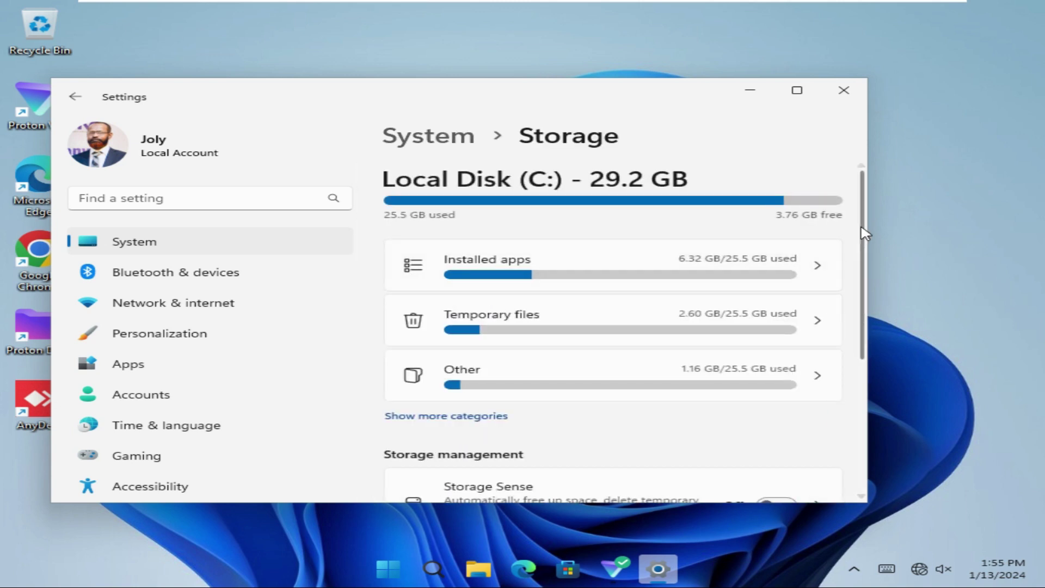
pyautogui.moveTo(866, 233); pyautogui.dragTo(890, 332)
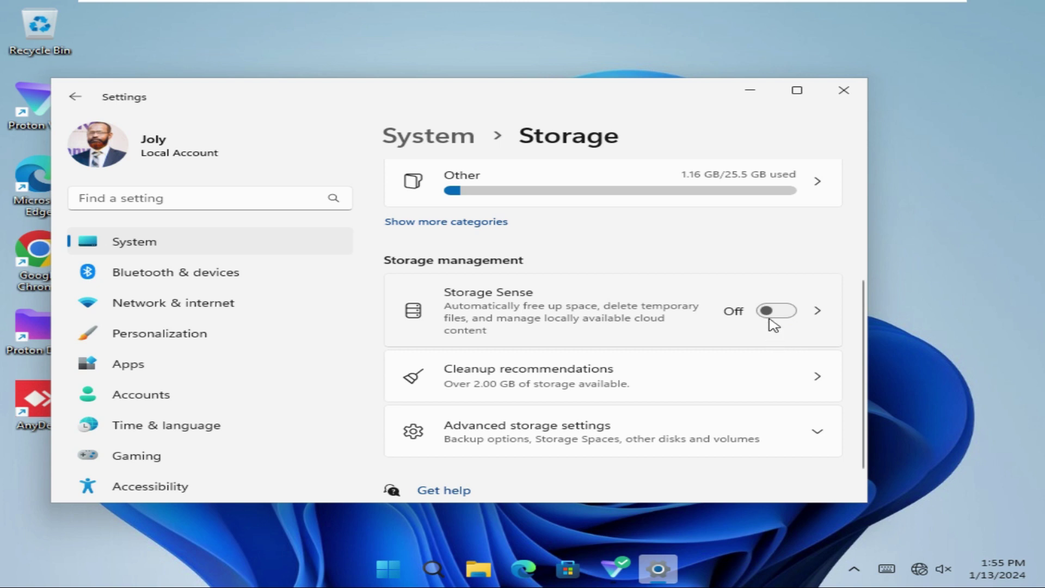
# Turn the Storage Sense toggle on and open its detail page
pyautogui.click(780, 315)
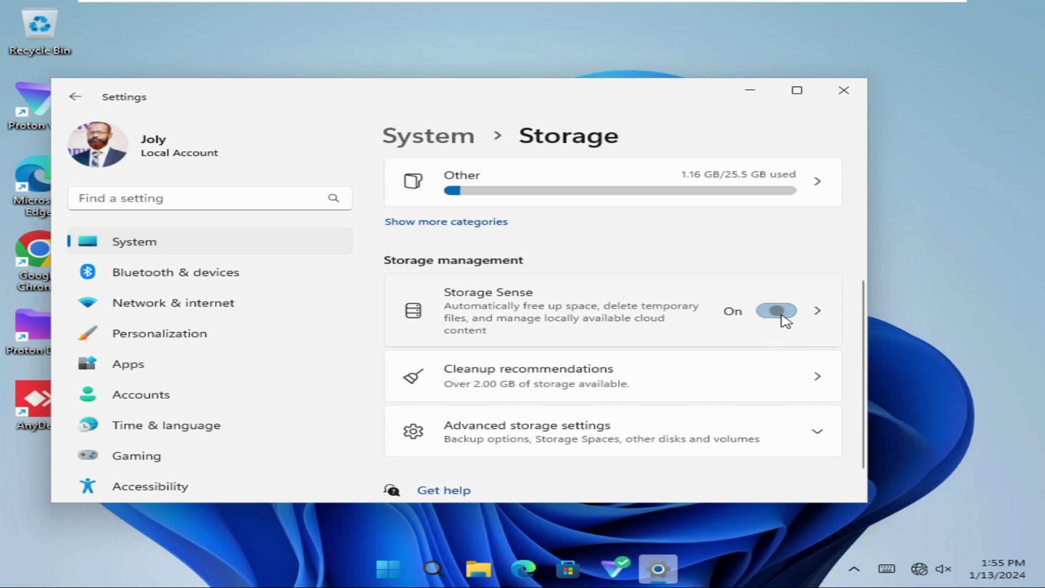
pyautogui.click(817, 316)
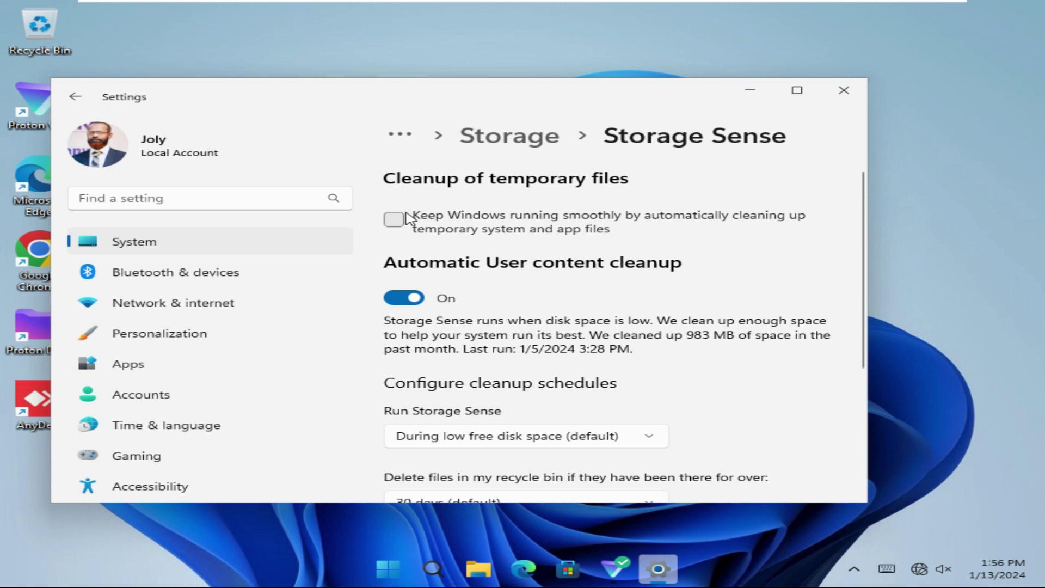
# Tick 'Keep Windows running smoothly' and set Run Storage Sense to Every week
pyautogui.click(391, 223)
pyautogui.scroll(-1, 864, 363)
pyautogui.scroll(-1, 864, 363)
pyautogui.scroll(-2, 864, 362)
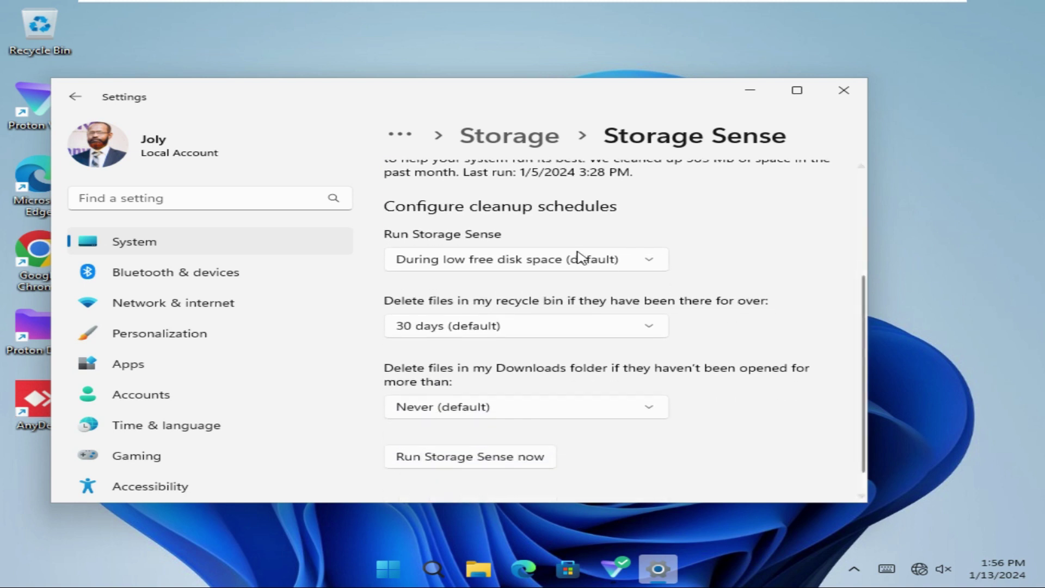
pyautogui.click(502, 262)
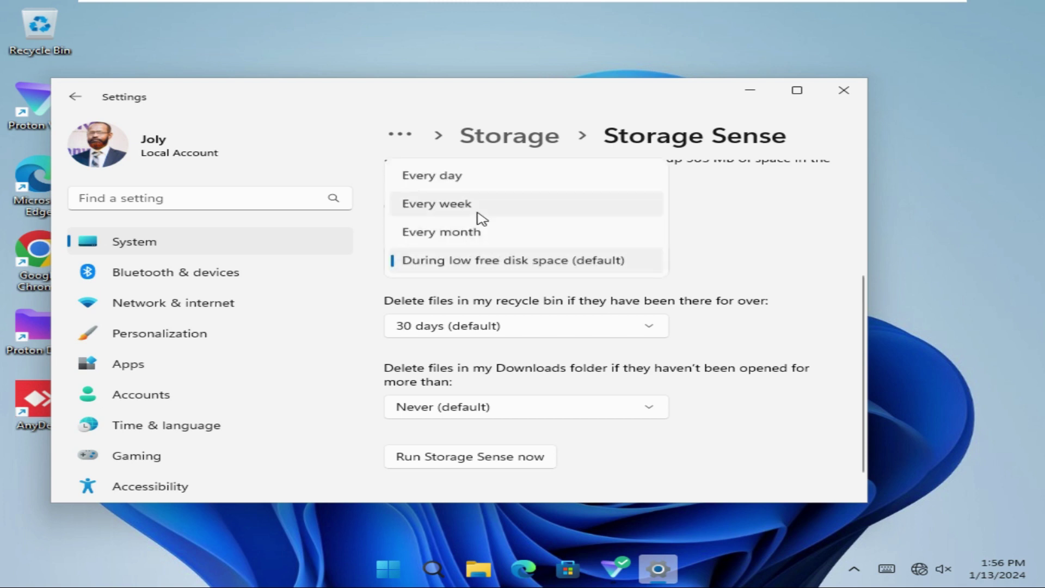
pyautogui.click(458, 214)
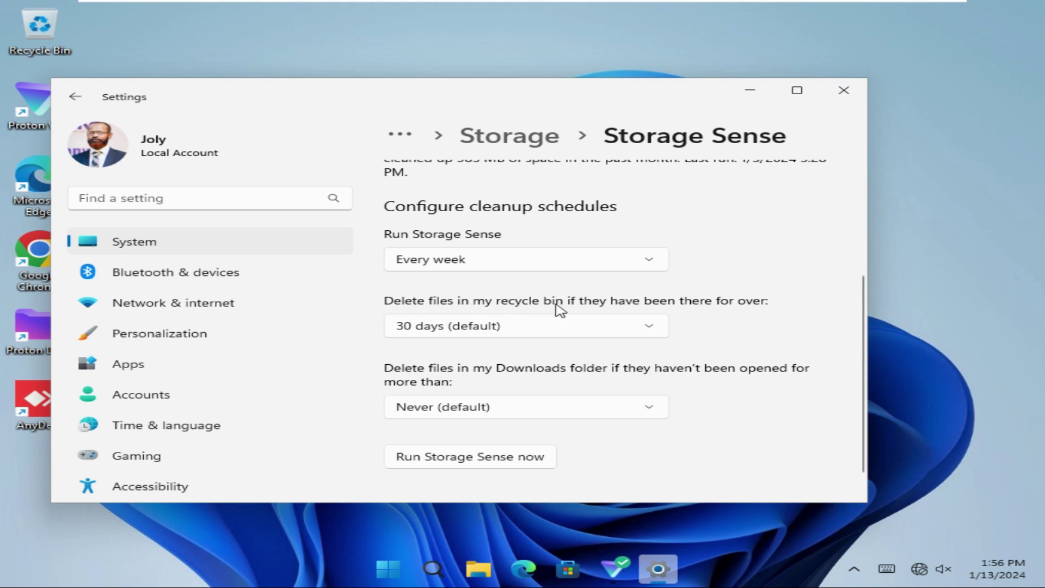
# Set recycle bin and Downloads cleanup both to 14 days, then narrow the window slightly
pyautogui.click(448, 333)
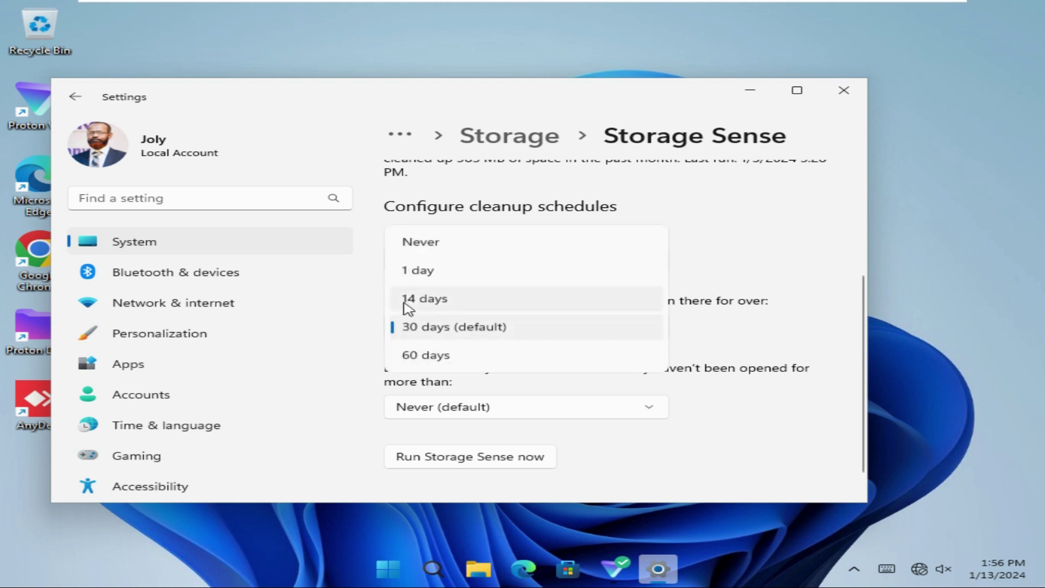
pyautogui.click(419, 303)
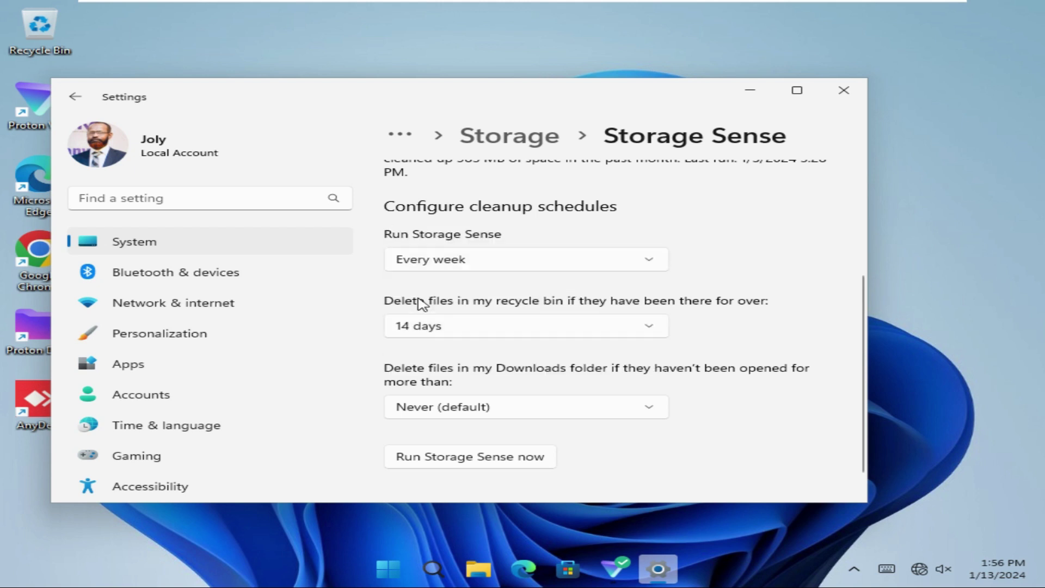
pyautogui.scroll(-1, 870, 437)
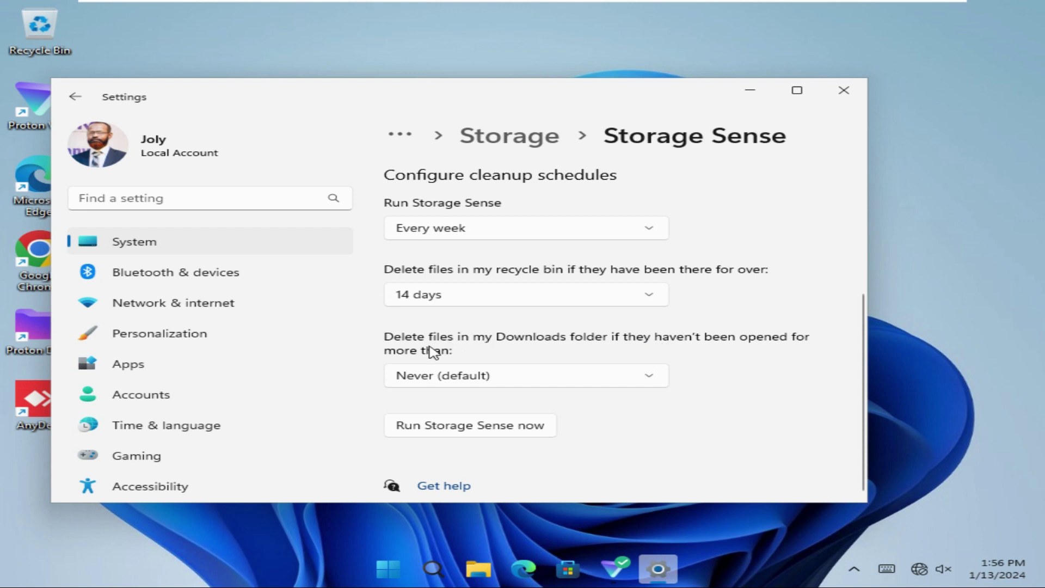
pyautogui.click(434, 376)
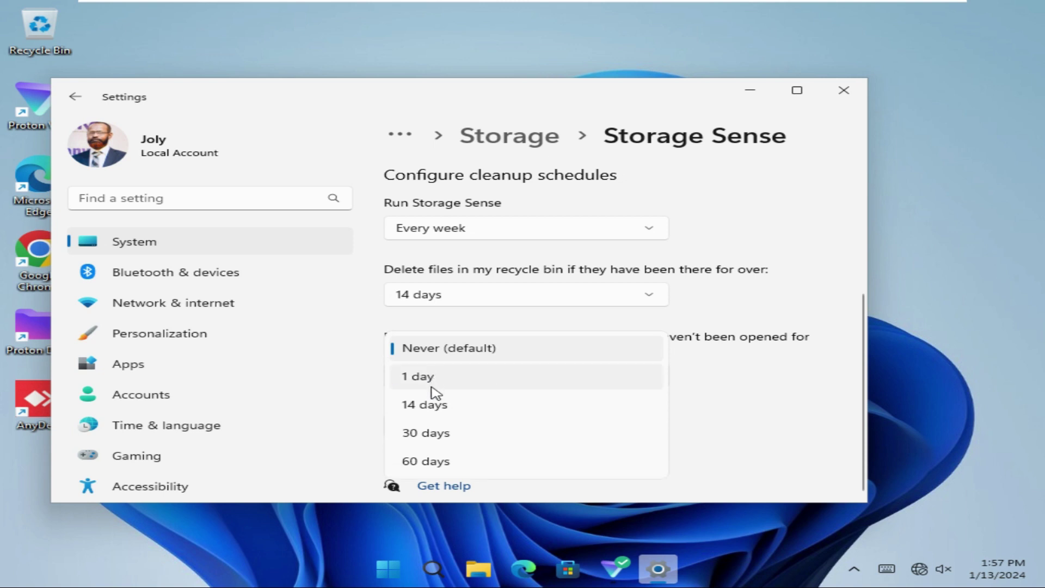
pyautogui.click(424, 404)
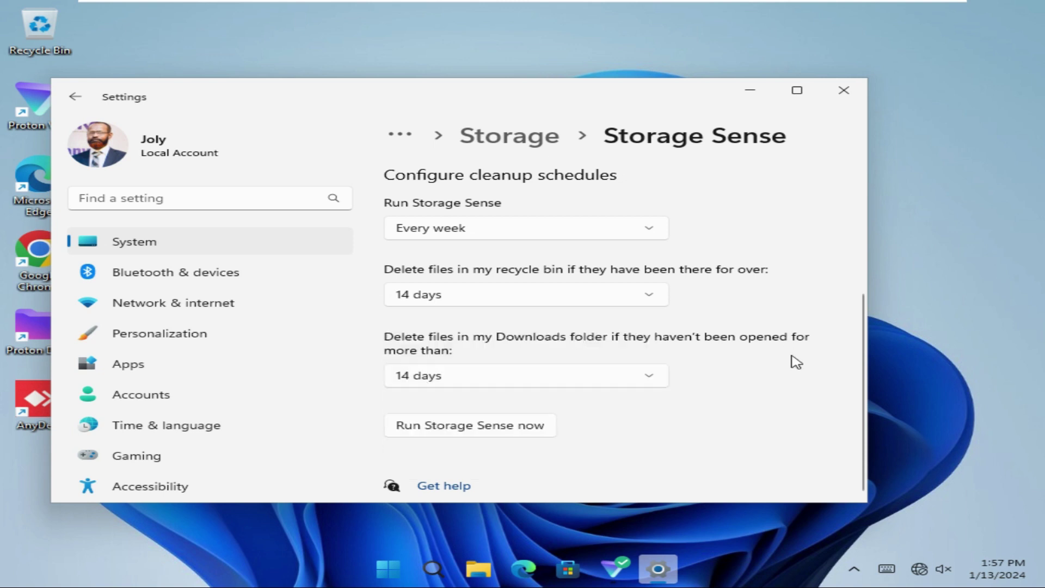
pyautogui.moveTo(869, 392); pyautogui.dragTo(856, 408)
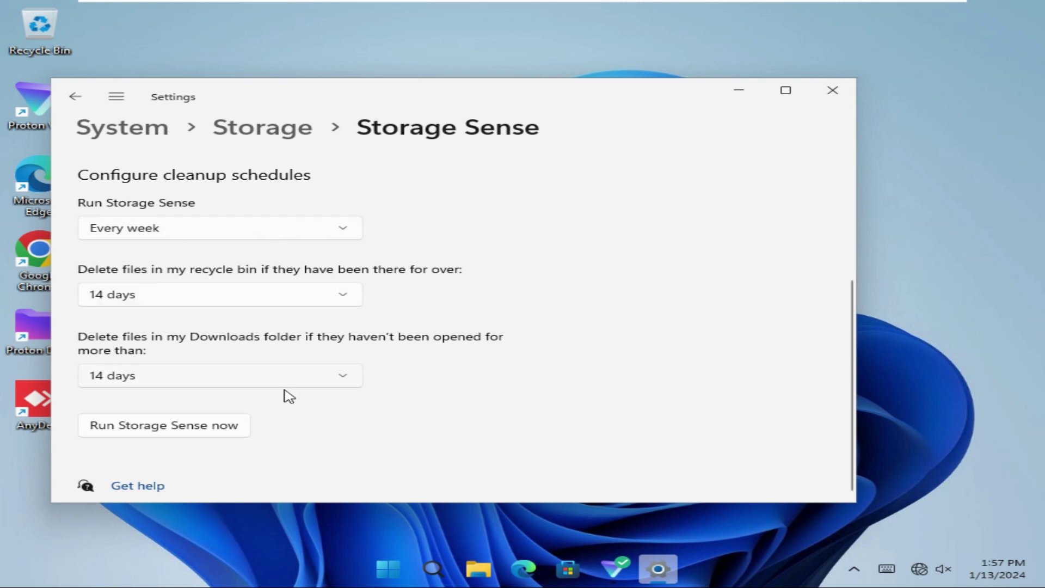
# Start 'Run Storage Sense now' for an immediate cleanup that frees 4.00 MB
pyautogui.click(197, 432)
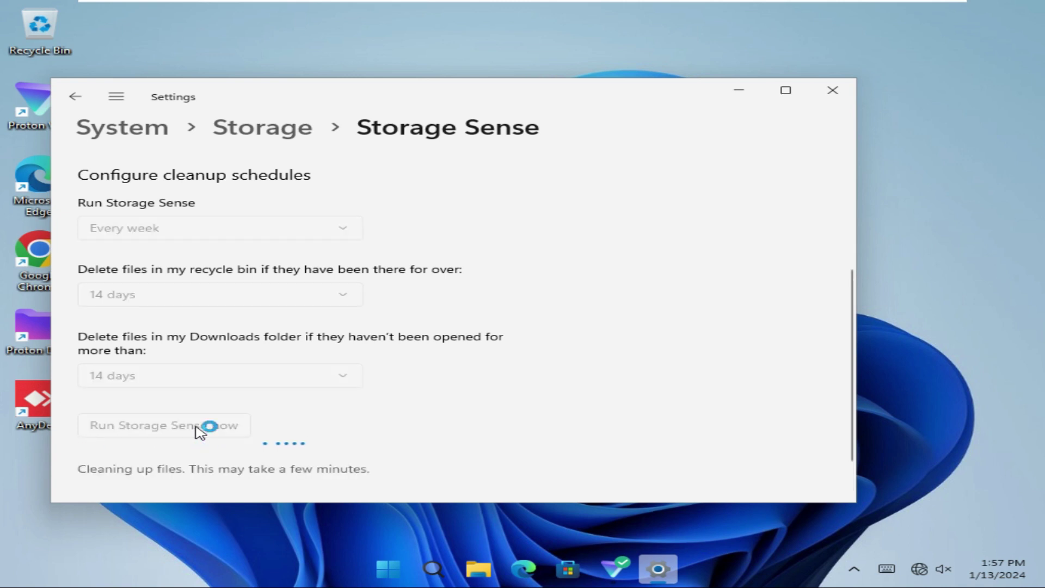